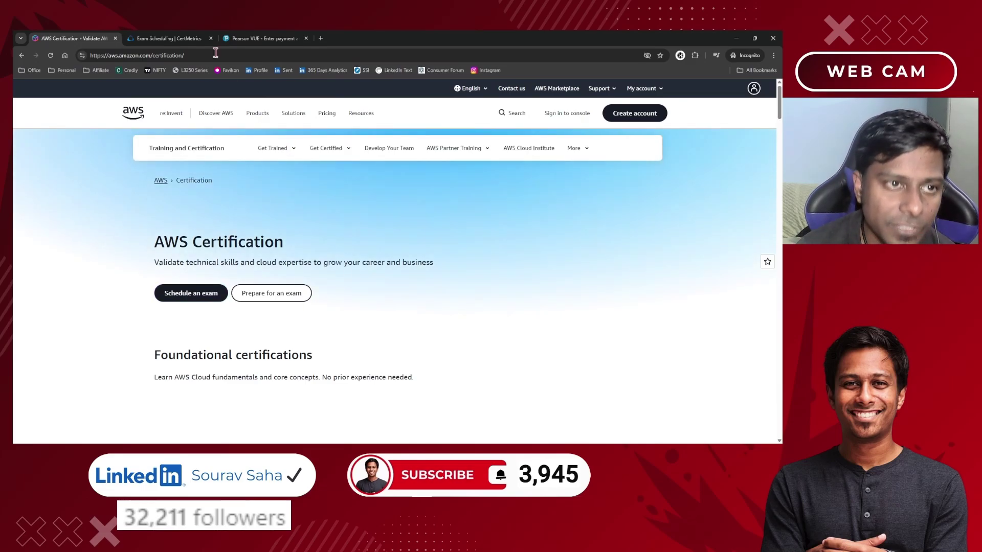
Step: Show the CertMetrics Schedule an Exam page and mark the CloudOps Engineer exam name
click(184, 39)
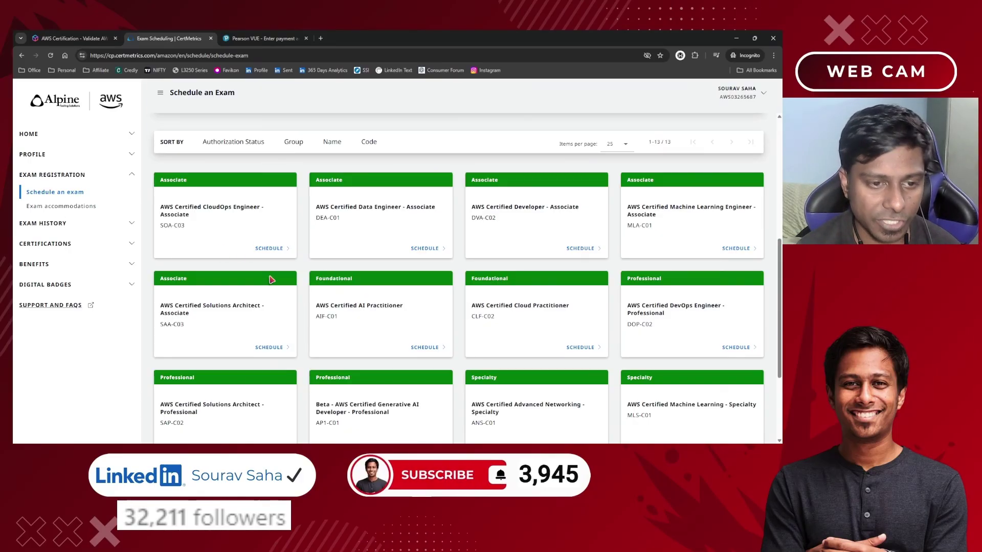
drag(232, 208, 267, 208)
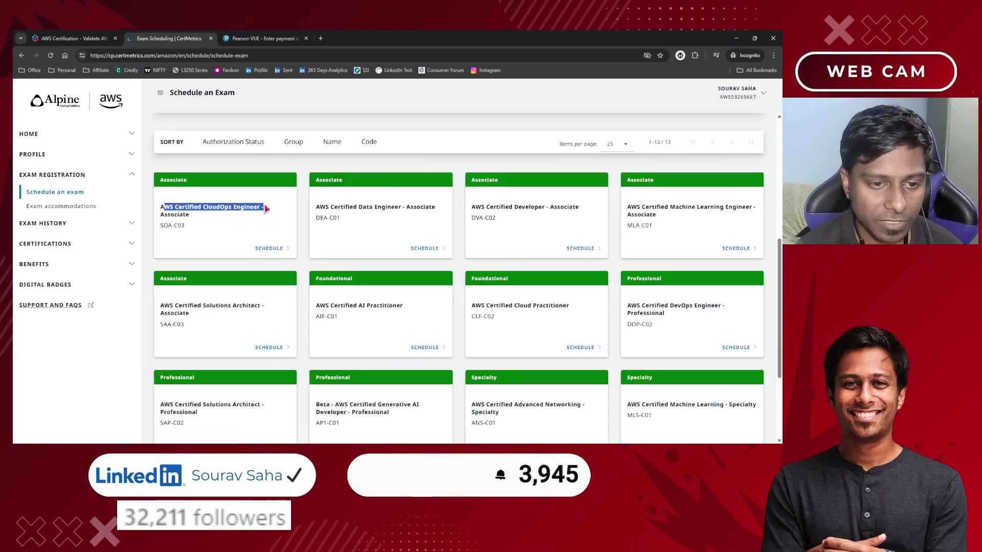
Step: Go to the Pearson VUE payment page and check the USD 177.00 estimated total due
click(199, 225)
click(248, 38)
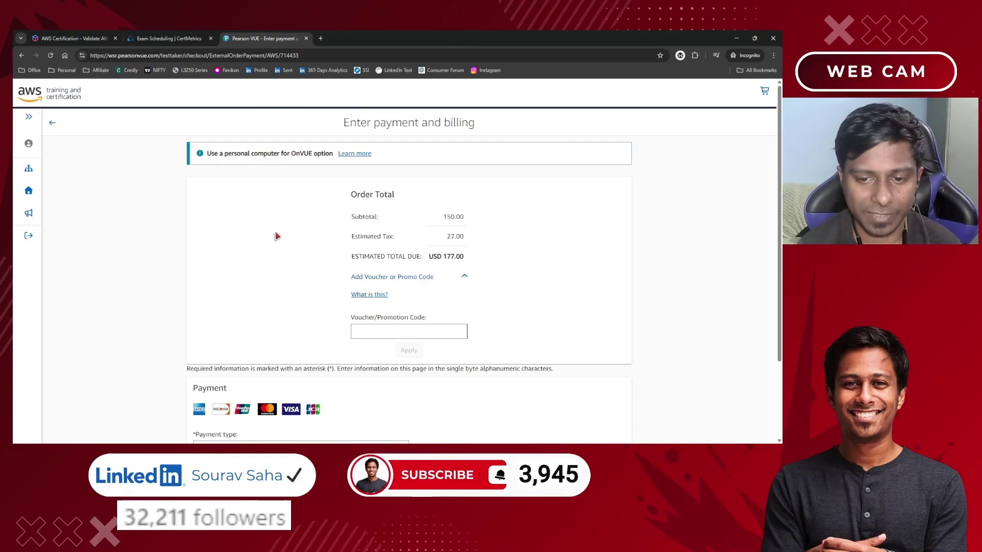
scroll(362, 215, down, 3)
scroll(394, 402, up, 2)
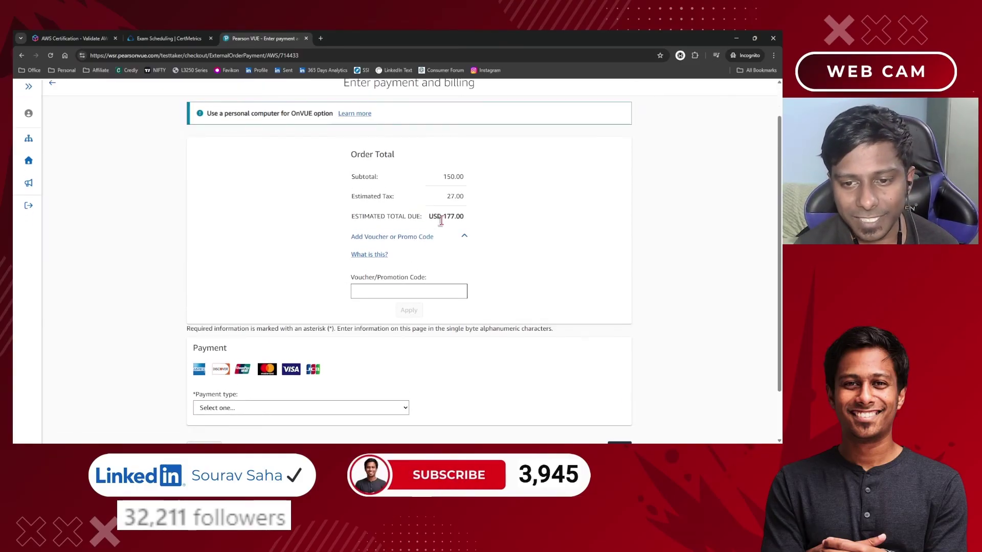
drag(451, 216, 466, 217)
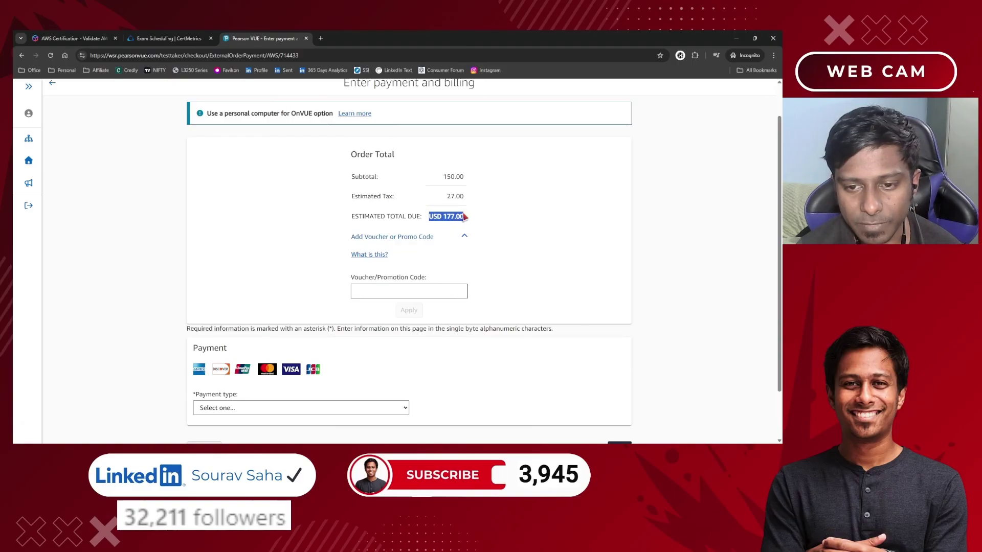
click(527, 221)
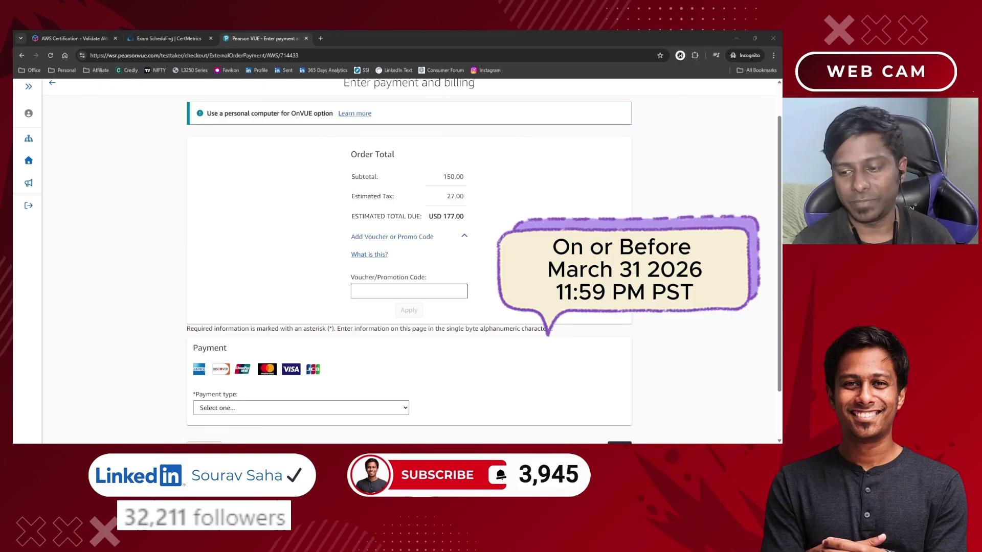
Step: Enter and submit the voucher code AWSRetake2025-2026 in the Voucher/Promotion Code field
click(401, 292)
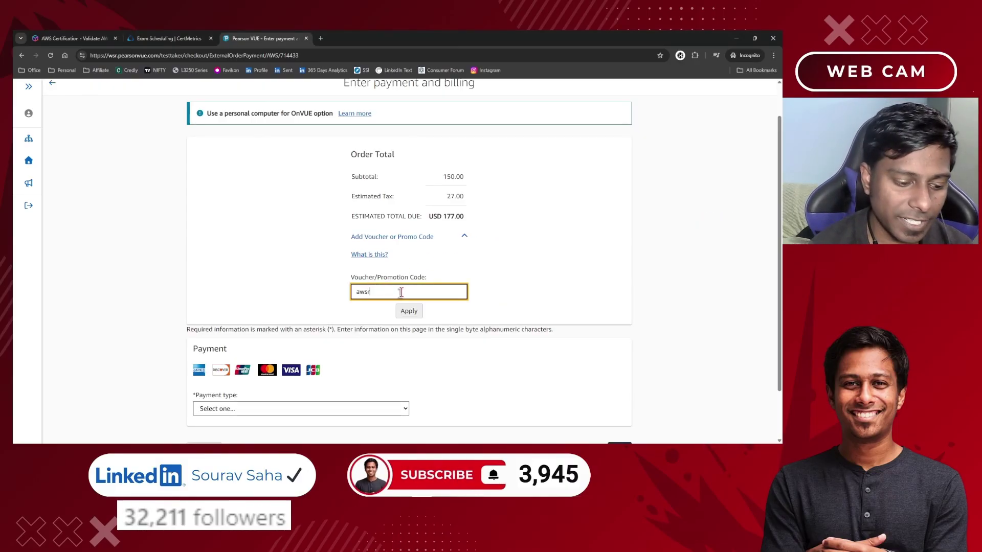
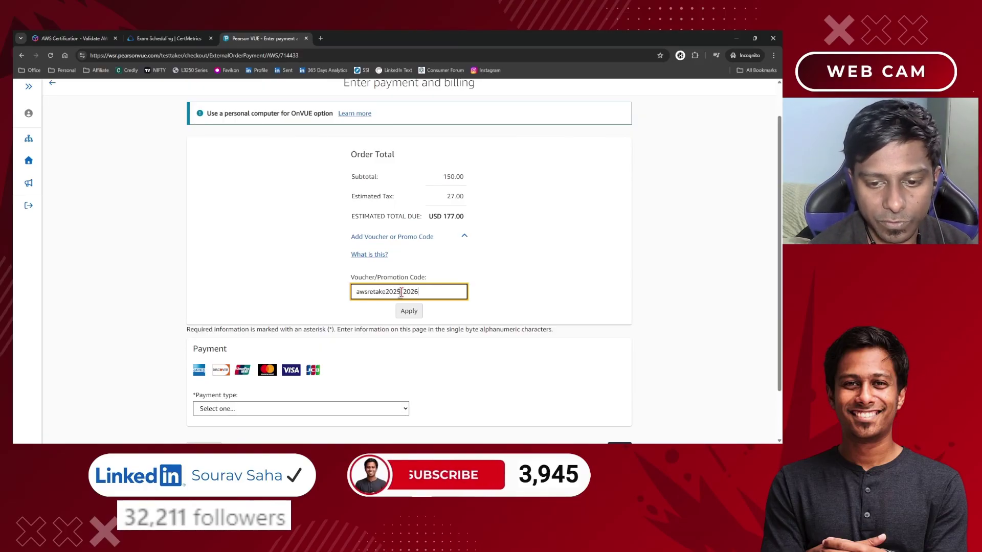
key(Return)
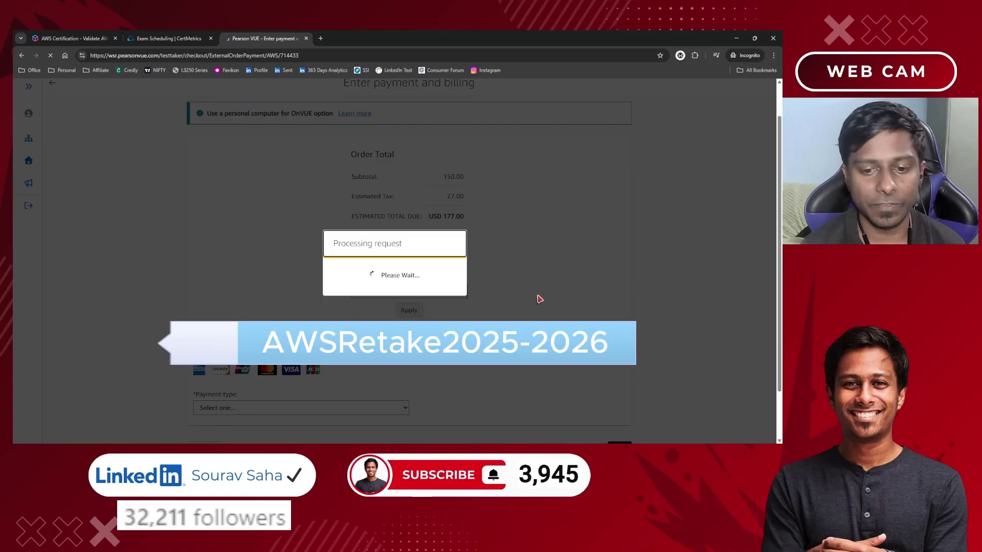